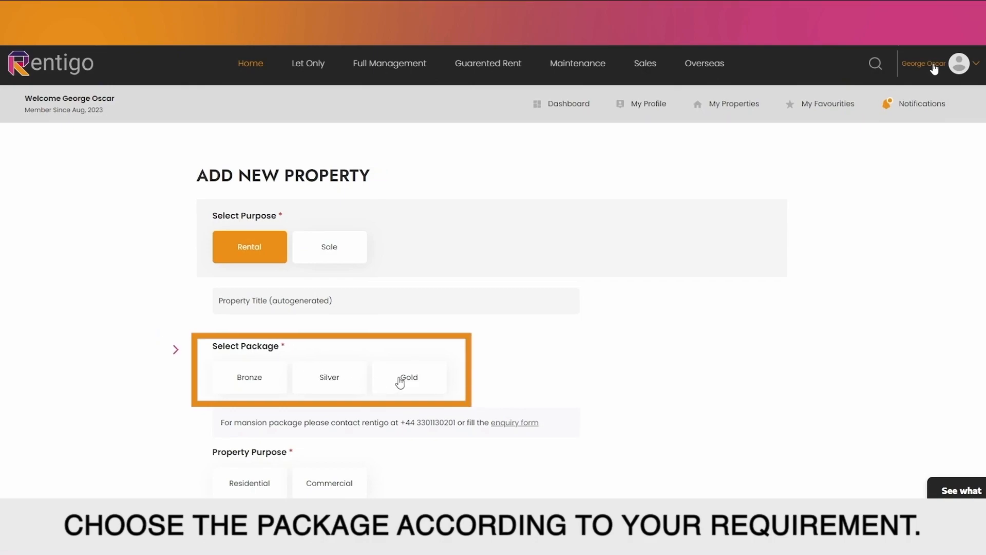
# Step: Choose the Gold package and set the property purpose to Residential
pyautogui.click(400, 380)
pyautogui.scroll(-2, 309, 378)
pyautogui.click(264, 376)
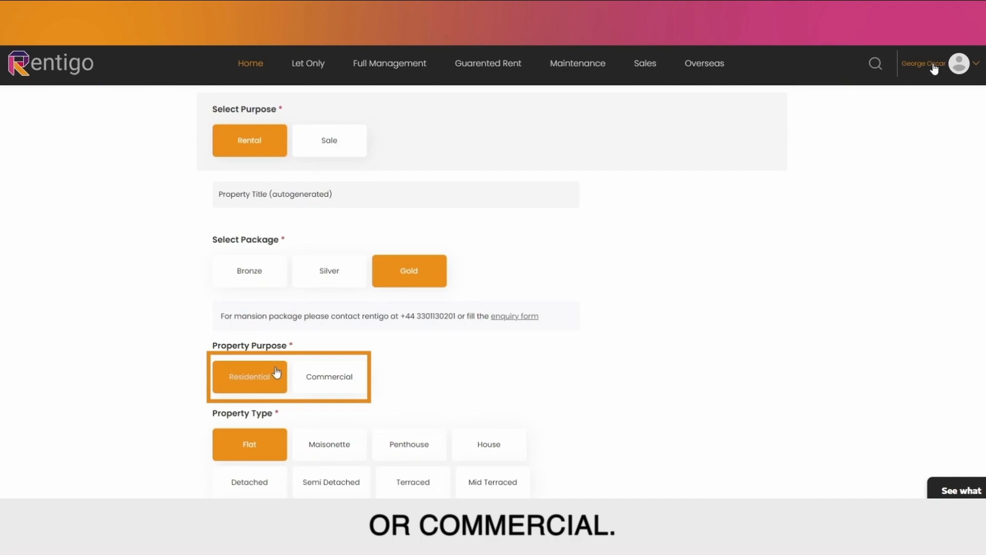
pyautogui.scroll(-2, 472, 331)
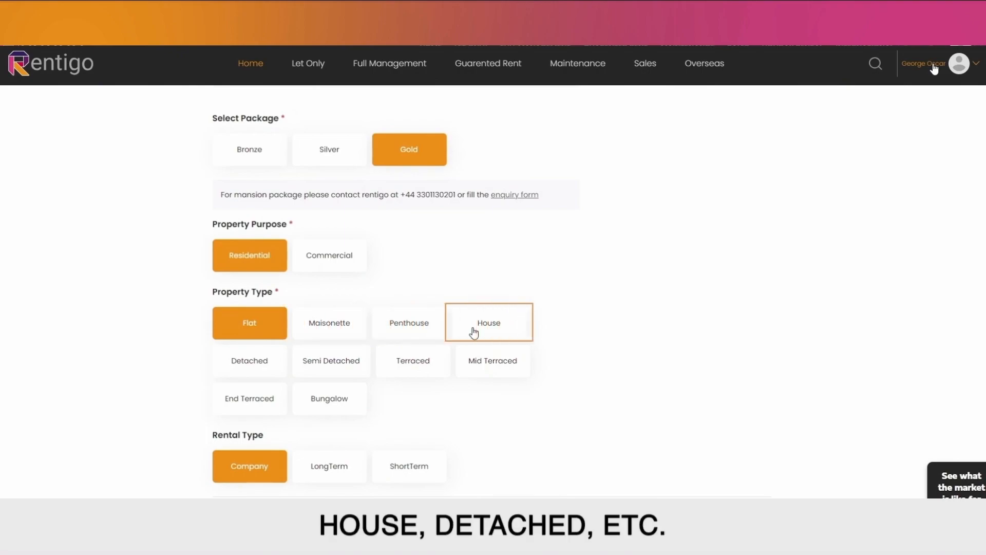
# Step: Make it a long-term House rental: 5000 sqft area, £2000 rent, £1200 deposit
pyautogui.click(473, 332)
pyautogui.scroll(-2, 359, 339)
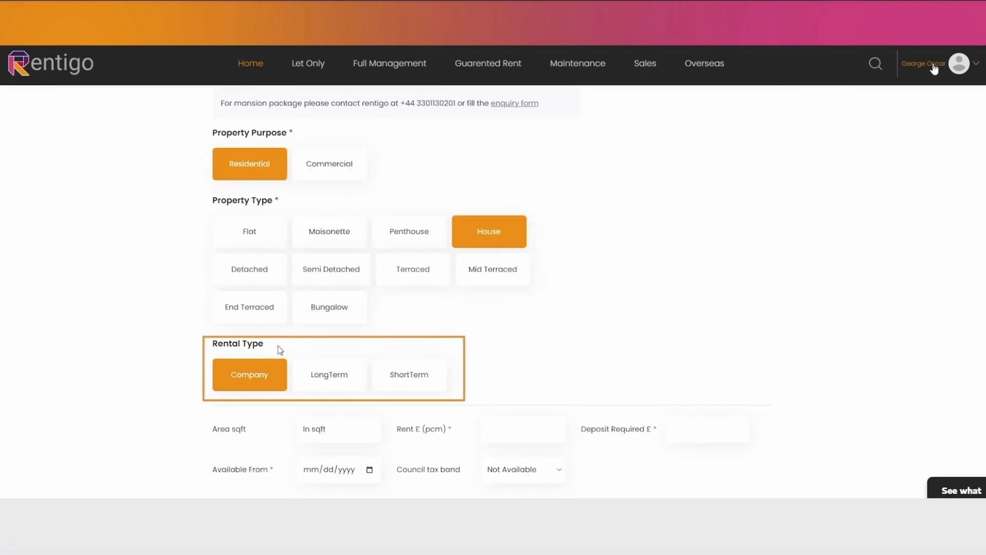
pyautogui.click(344, 380)
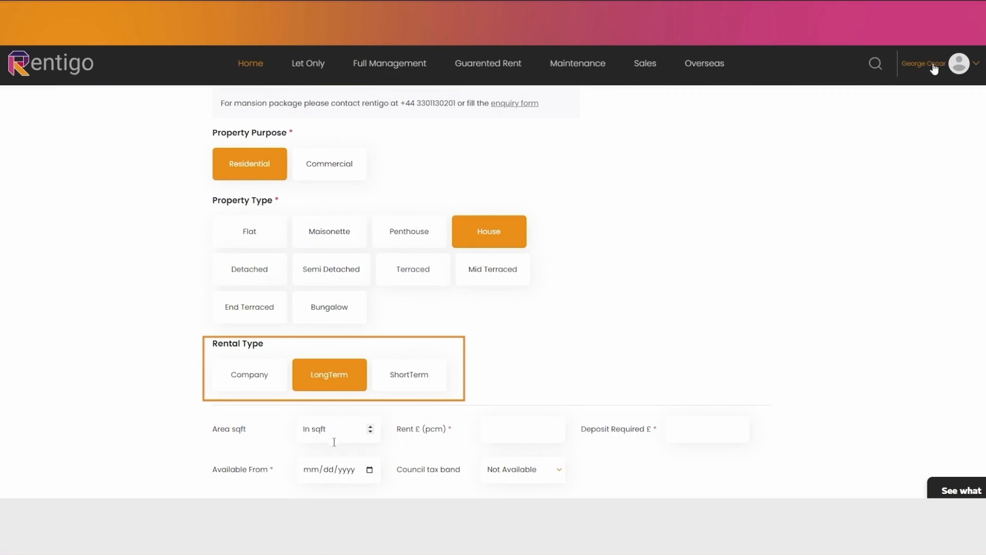
pyautogui.write('5000')
pyautogui.click(536, 436)
pyautogui.write('2000')
pyautogui.click(697, 431)
pyautogui.write('1200')
# Step: Mark the property as a new build with 3 bedrooms and 2 baths
pyautogui.scroll(-1, 397, 396)
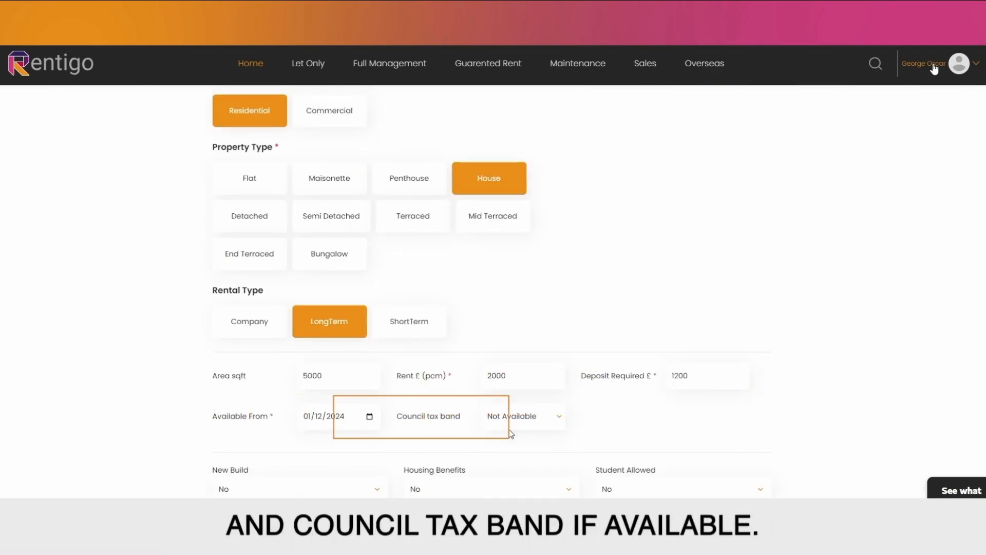
pyautogui.scroll(-2, 313, 384)
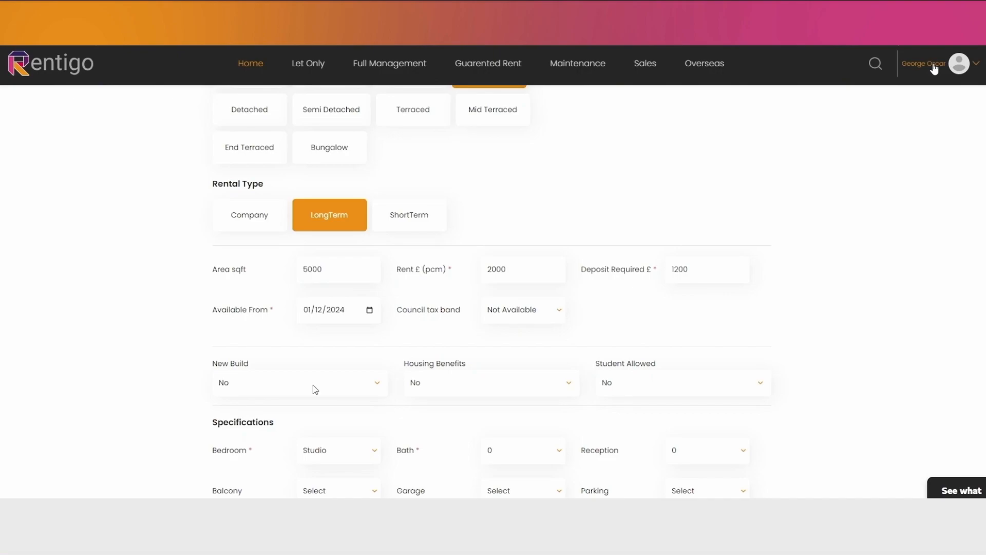
pyautogui.click(303, 410)
pyautogui.scroll(-3, 337, 321)
pyautogui.click(333, 340)
pyautogui.click(502, 294)
pyautogui.click(502, 334)
# Step: Set 1 reception room and distances: hospital 0.2, railways 3, bank 0.8 miles
pyautogui.click(692, 299)
pyautogui.click(678, 326)
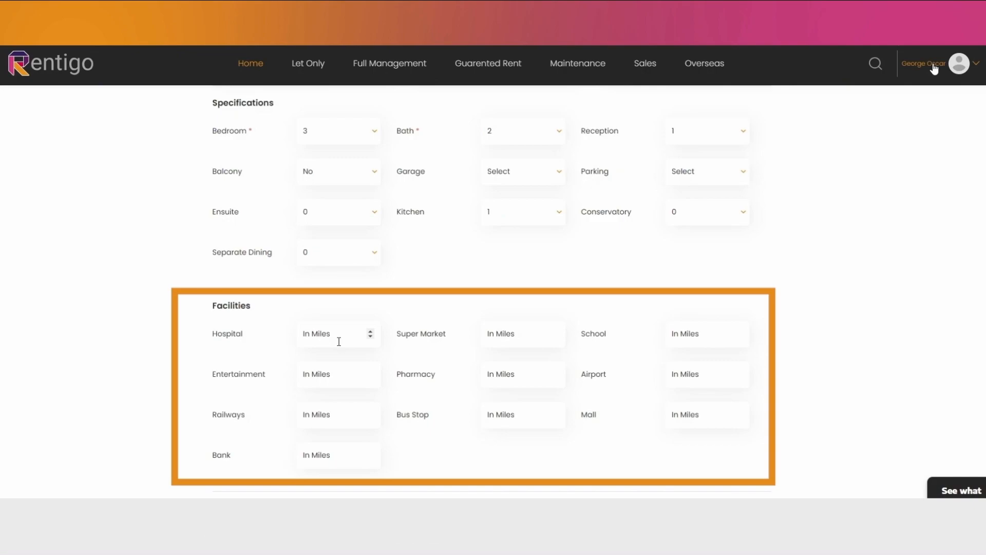
pyautogui.click(339, 342)
pyautogui.write('0.2')
pyautogui.click(331, 419)
pyautogui.write('3')
pyautogui.click(330, 455)
pyautogui.write('0.8')
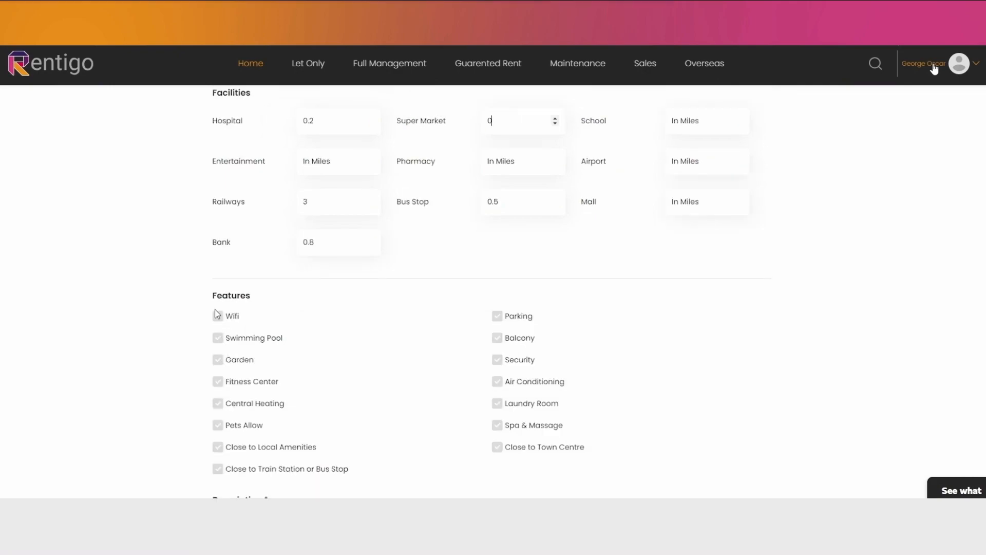
# Step: Tick Wifi, Garden, Close to Town Centre, Train Station/Bus Stop and Local Amenities
pyautogui.click(218, 316)
pyautogui.click(218, 360)
pyautogui.click(497, 447)
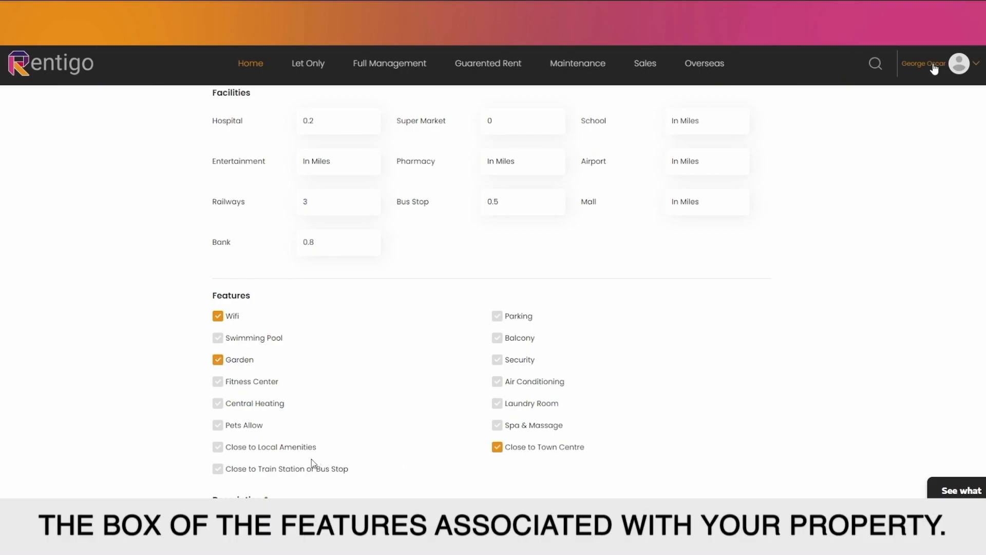
pyautogui.click(217, 468)
pyautogui.click(217, 447)
# Step: Paste the property description into the Description editor
pyautogui.scroll(-5, 369, 289)
pyautogui.click(369, 288)
pyautogui.hotkey('ctrl', 'v')
pyautogui.scroll(10, 371, 286)
pyautogui.scroll(3, 371, 284)
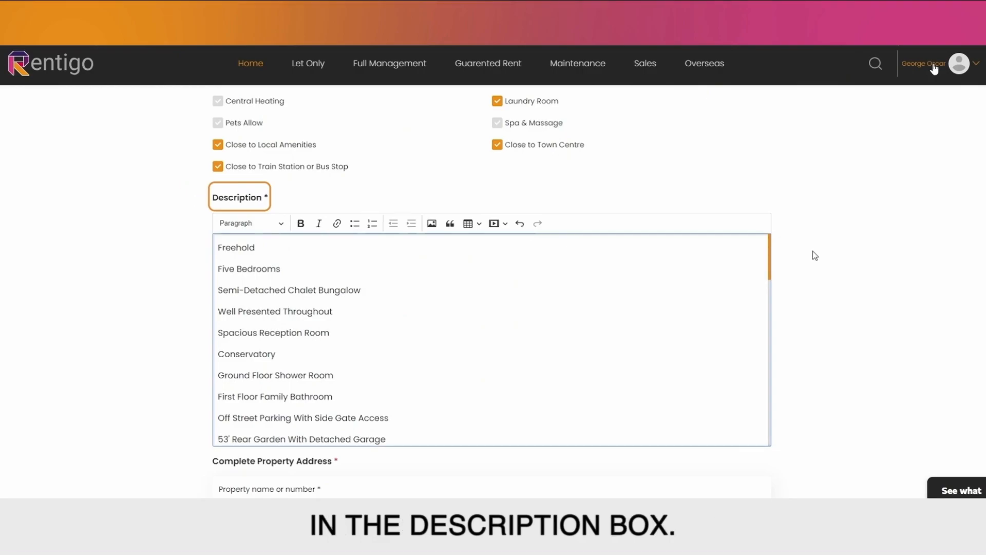
# Step: Enter the property's postcode in the Town location and accept the suggested match
pyautogui.scroll(-4, 815, 256)
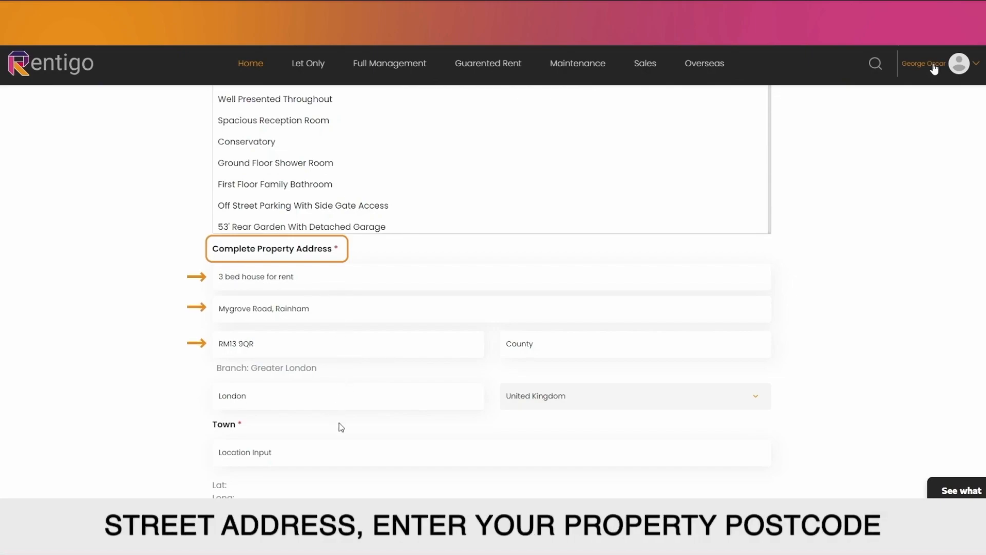
pyautogui.click(310, 451)
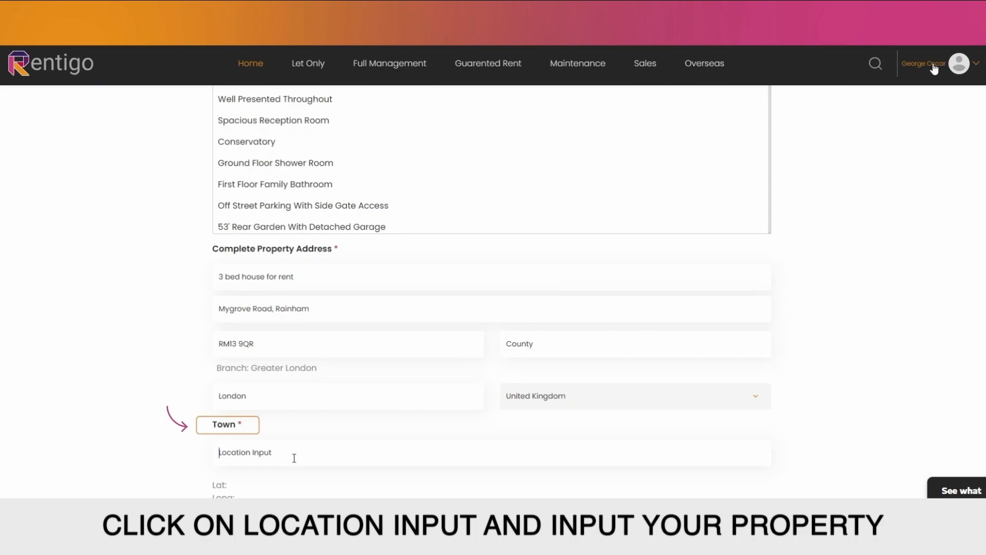
pyautogui.write('RM13 9qr')
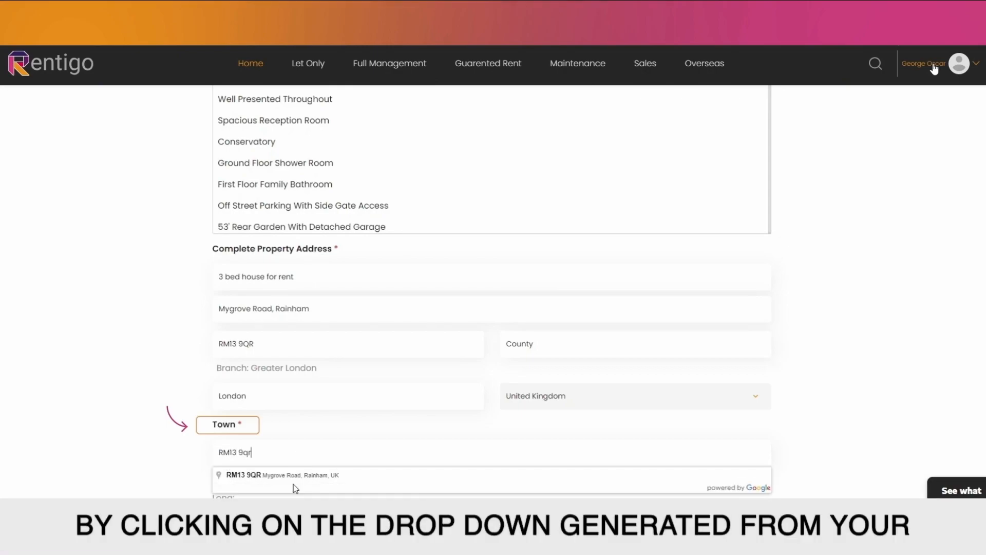
pyautogui.click(295, 485)
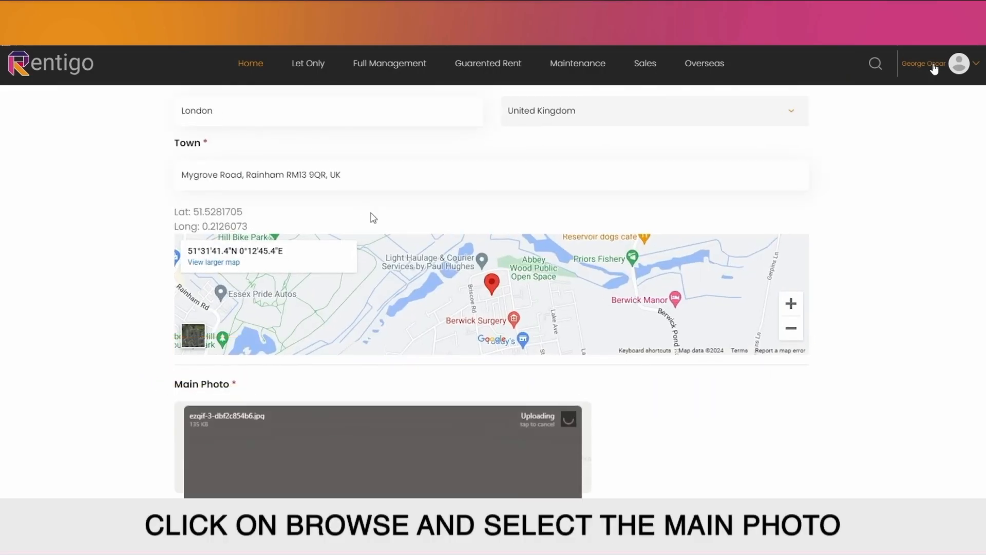
# Step: Request a Rentigo-arranged 360 virtual tour (£100+VAT) below the photo uploads
pyautogui.scroll(-4, 372, 215)
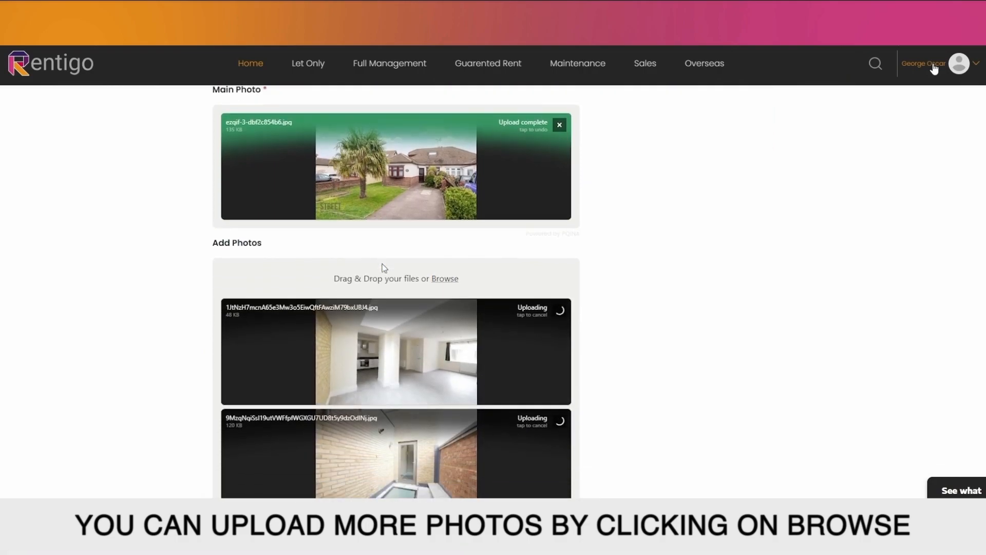
pyautogui.scroll(-4, 381, 260)
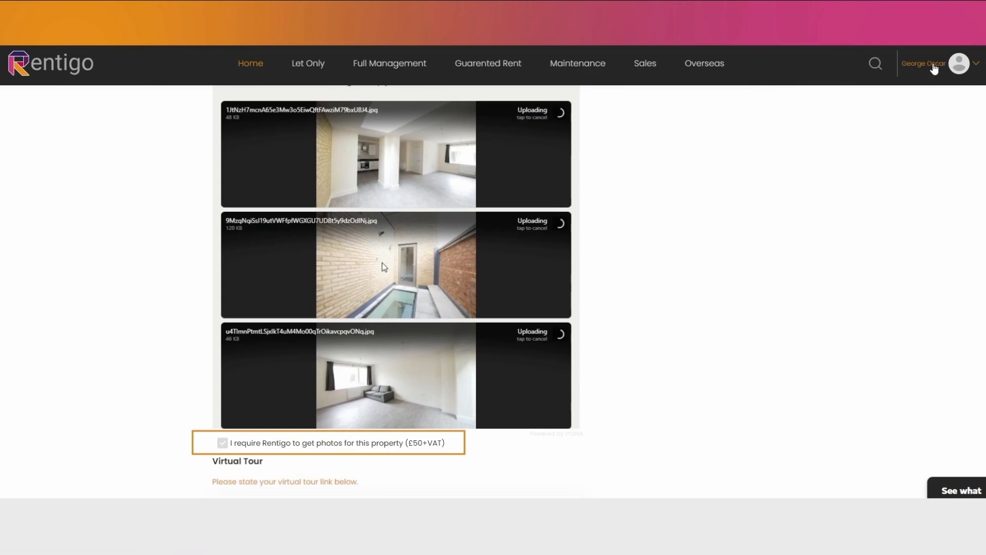
pyautogui.scroll(-3, 384, 267)
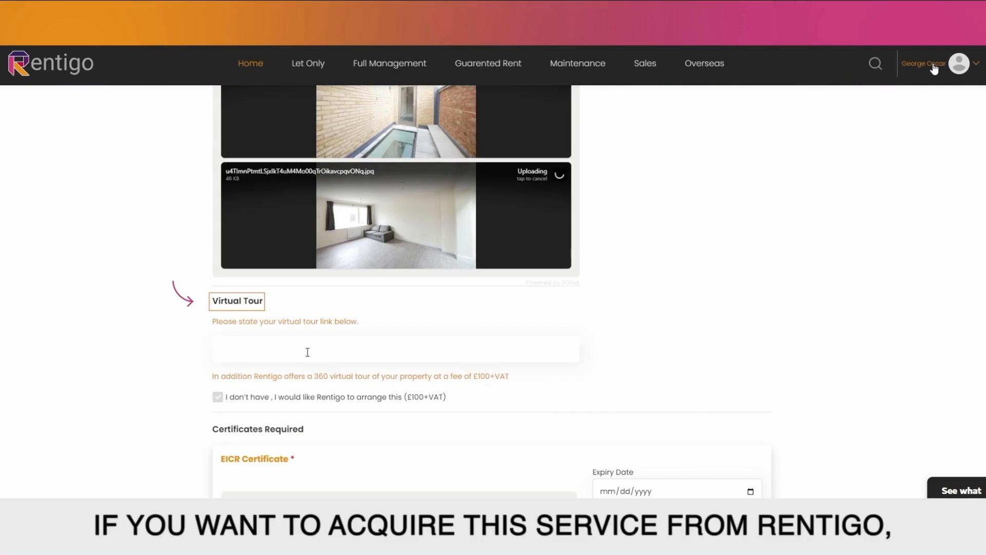
pyautogui.click(217, 399)
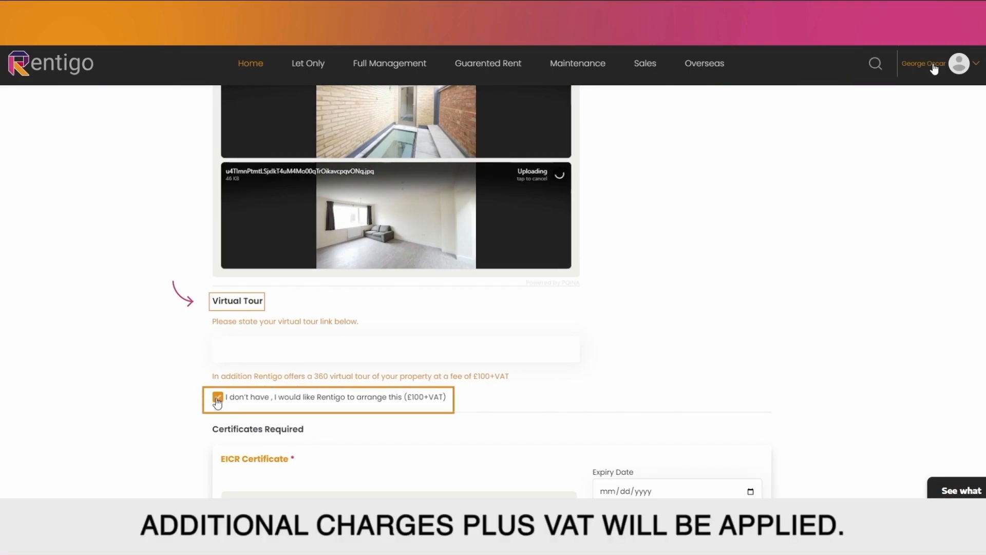
# Step: Scroll through the certificates section down to the EPC graph
pyautogui.scroll(-3, 217, 403)
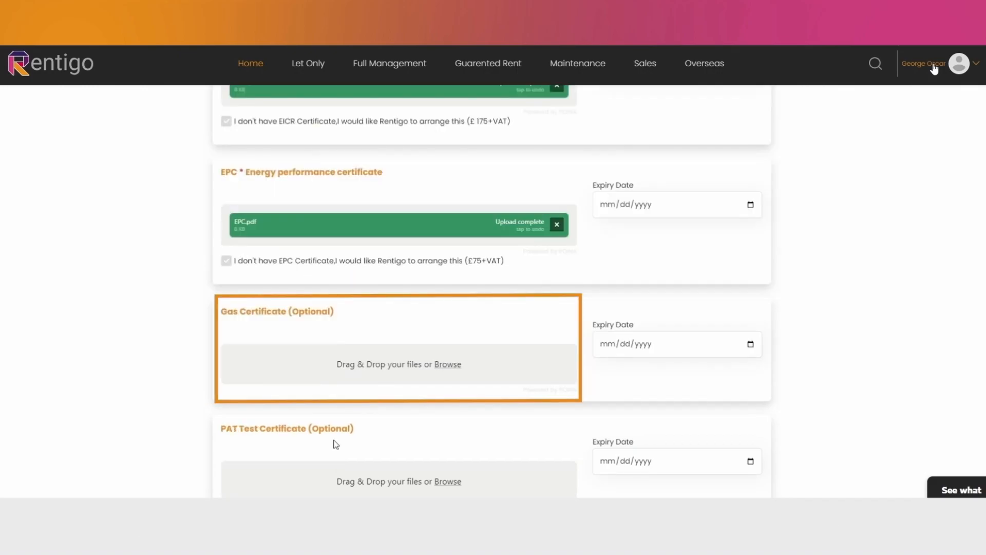
pyautogui.scroll(-5, 336, 444)
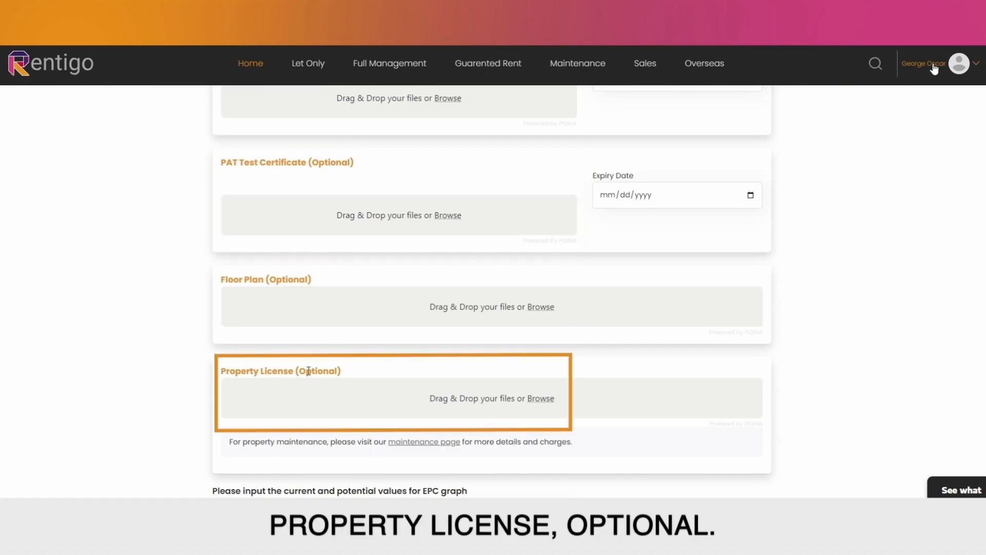
pyautogui.scroll(-5, 308, 370)
# Step: Give the EPC graph a current rating of 70 and potential rating of 80
pyautogui.click(243, 266)
pyautogui.write('70')
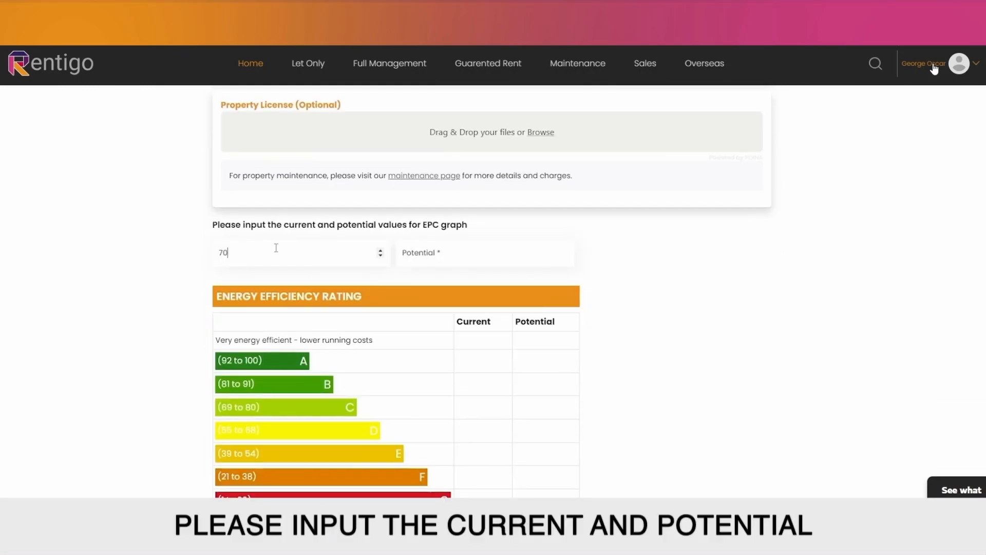
pyautogui.click(519, 260)
pyautogui.write('80')
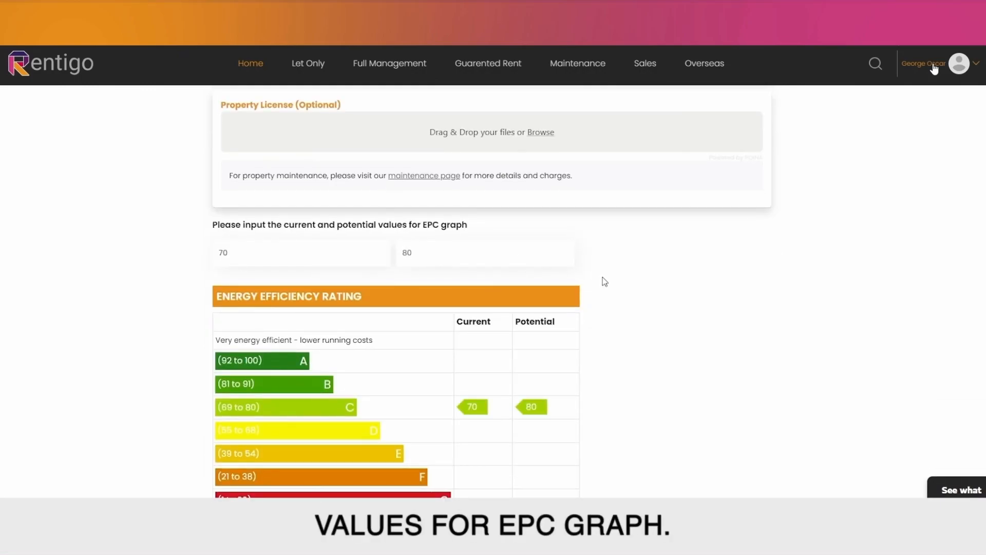
# Step: Add 'ANY NOTES HERE' as property notes and agree to the terms and privacy policy
pyautogui.scroll(-1, 596, 287)
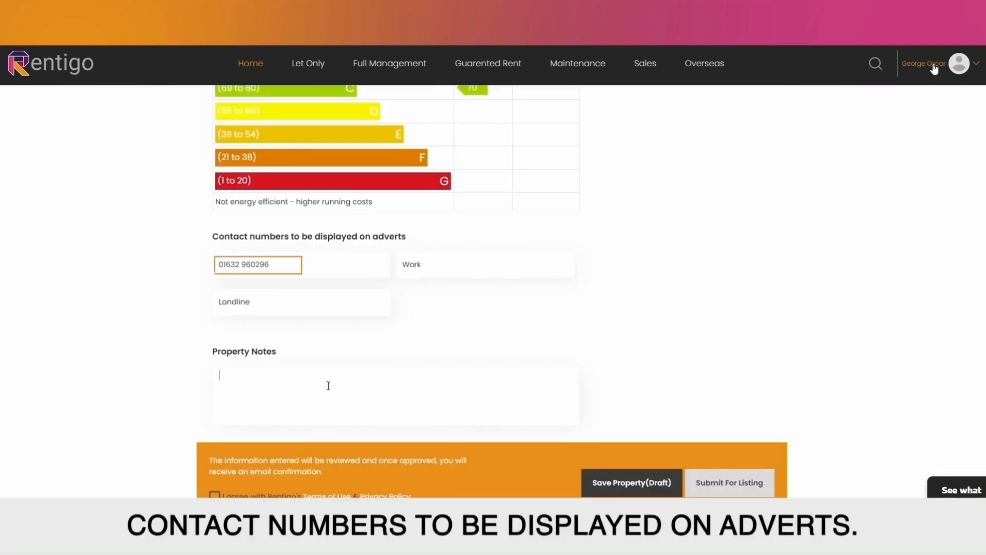
pyautogui.write('ANY ')
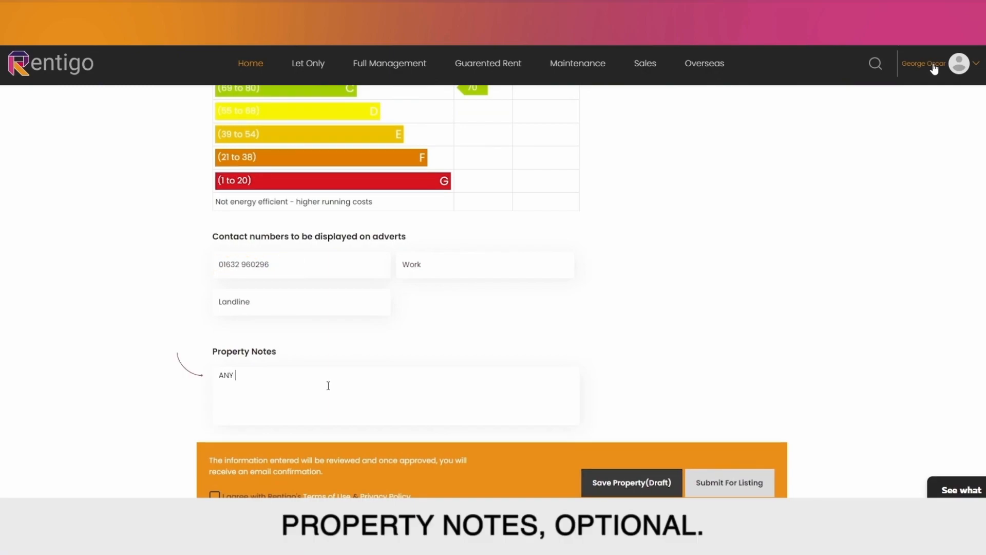
pyautogui.write('NOTES HERE...')
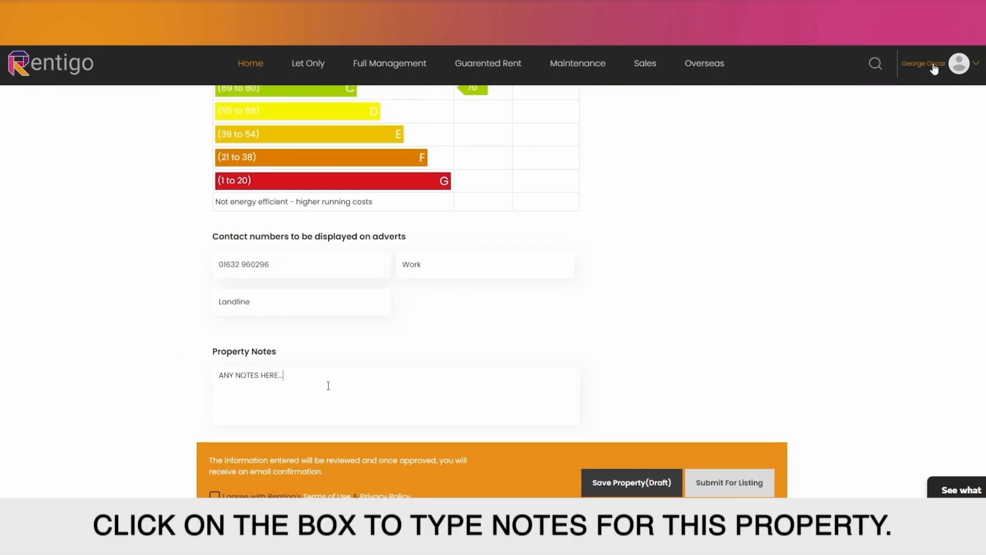
pyautogui.scroll(-1, 328, 385)
pyautogui.click(214, 442)
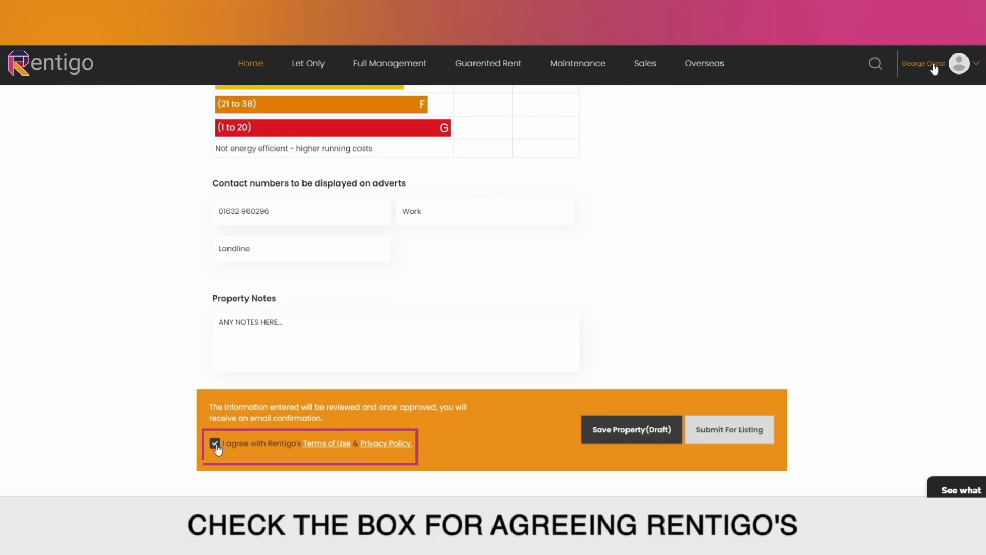
# Step: Submit the listing twice and view errors showing EPC and EICR expiry dates are required
pyautogui.click(727, 435)
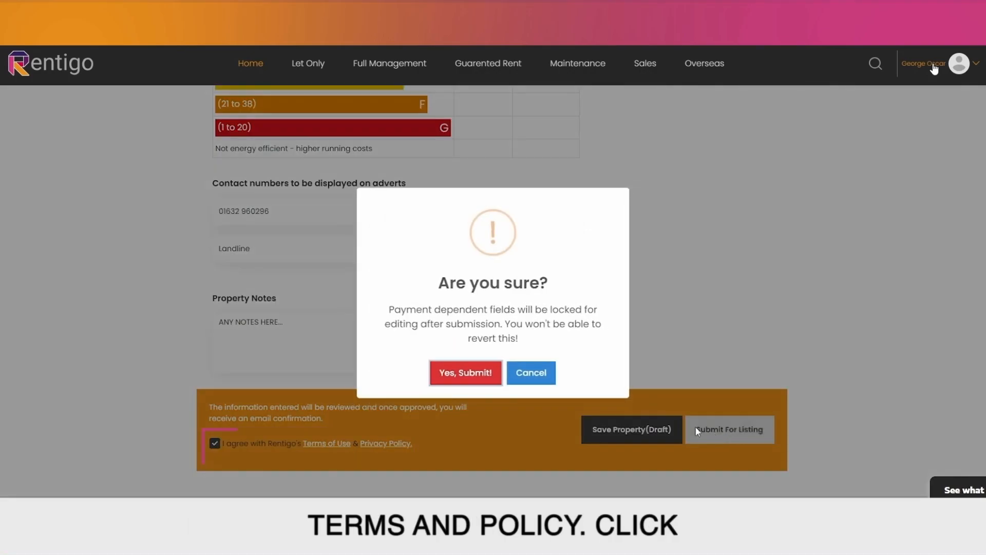
pyautogui.click(475, 382)
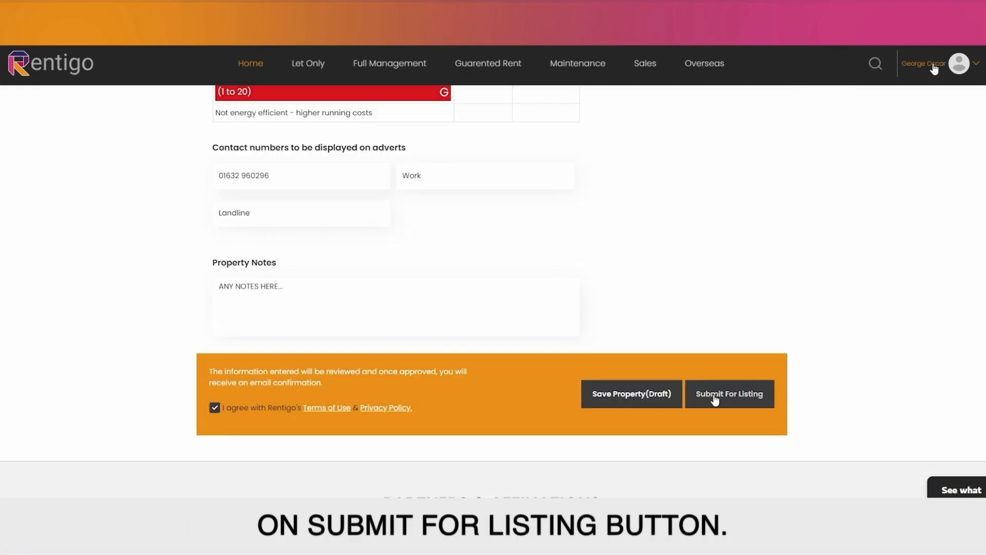
pyautogui.scroll(20, 487, 332)
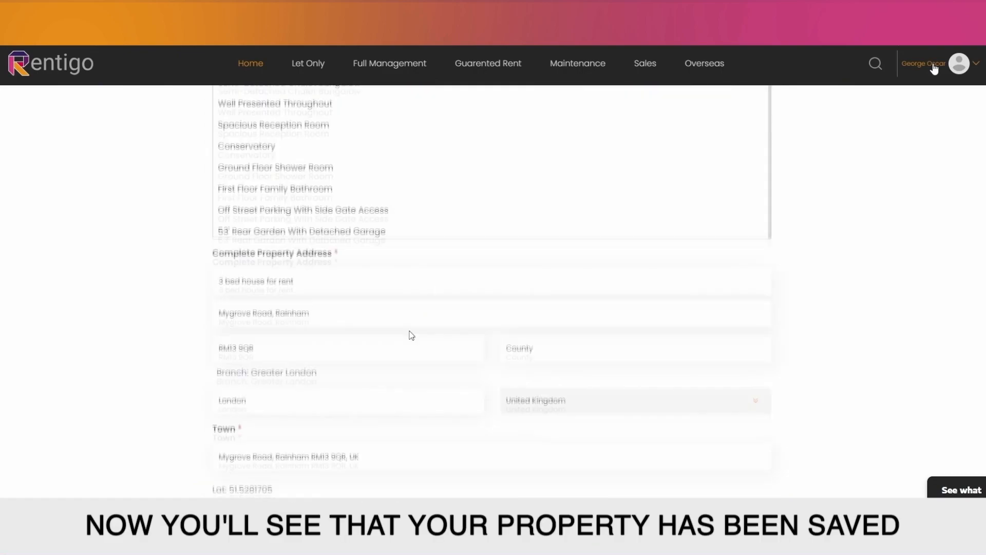
pyautogui.scroll(15, 411, 335)
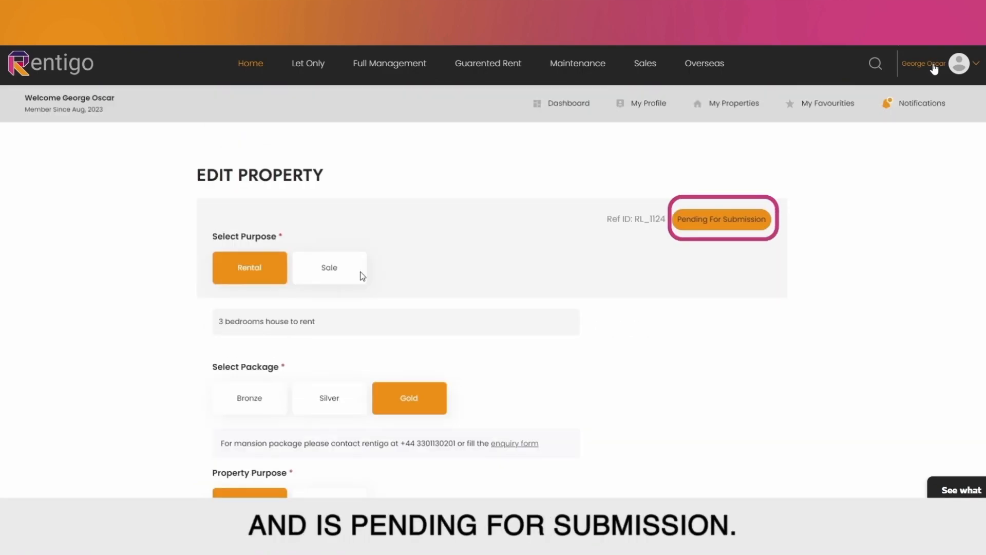
pyautogui.scroll(-9, 363, 276)
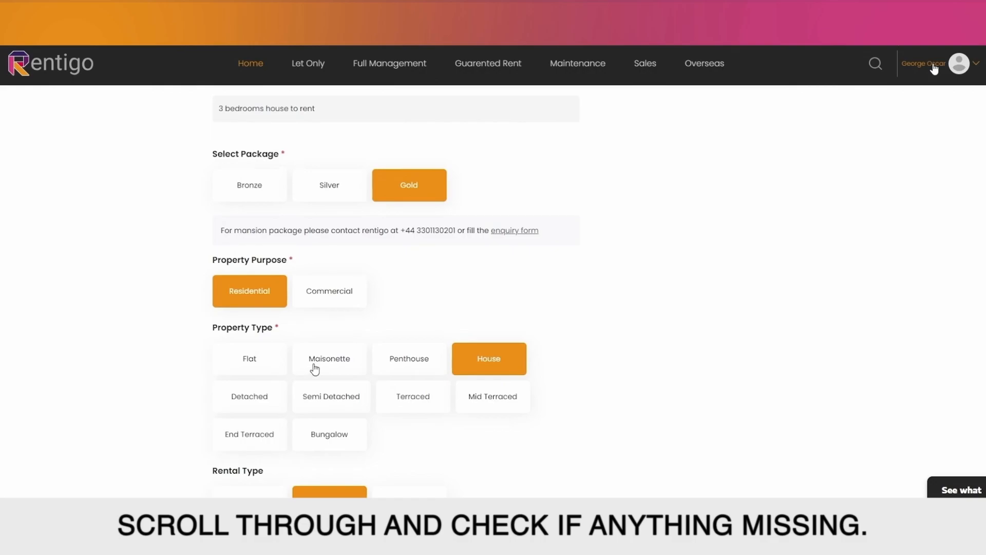
pyautogui.scroll(-15, 438, 345)
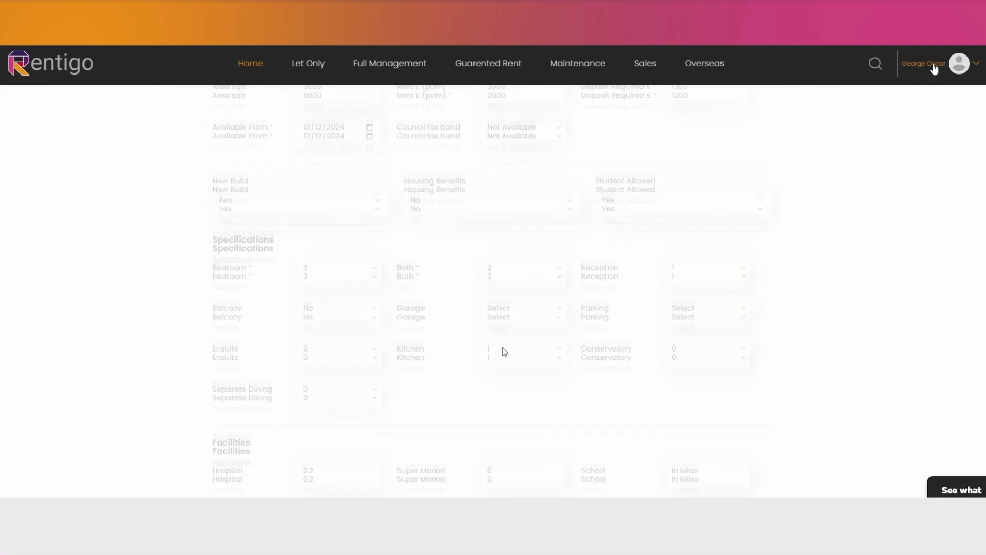
pyautogui.scroll(-20, 411, 335)
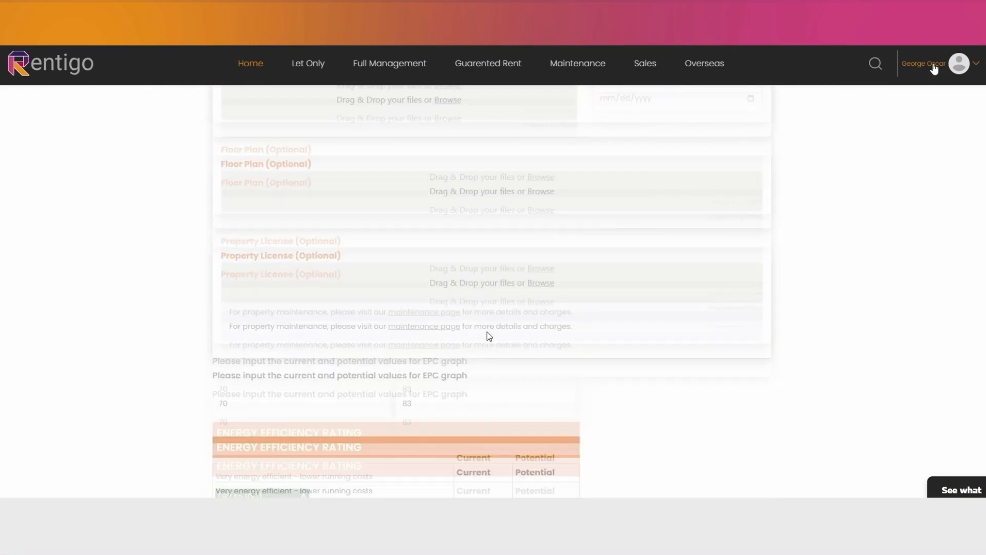
pyautogui.click(714, 397)
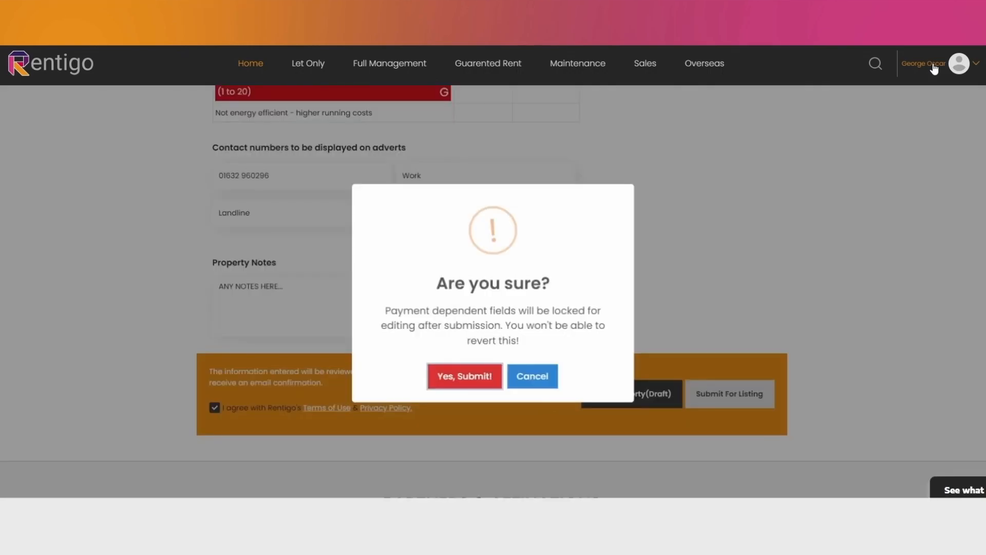
pyautogui.click(472, 385)
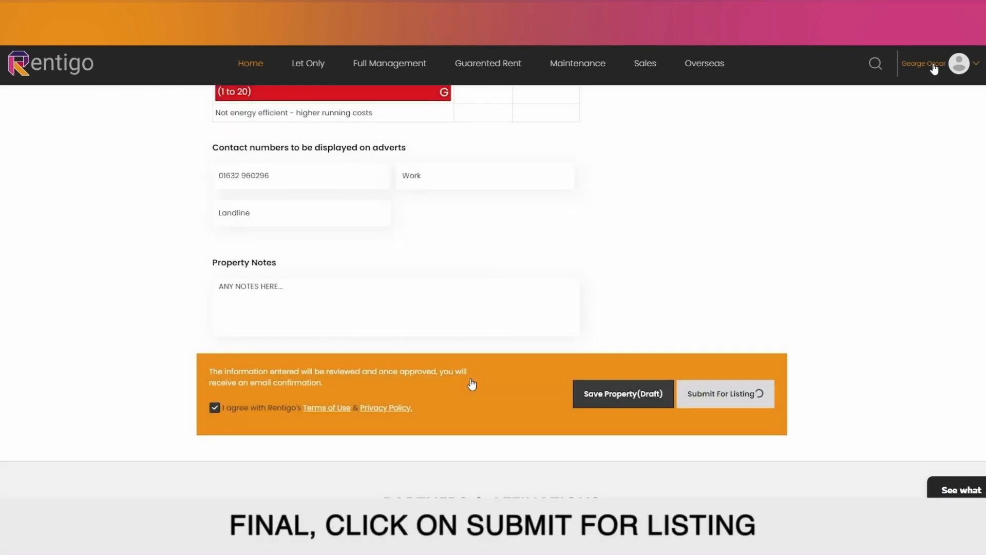
pyautogui.click(417, 368)
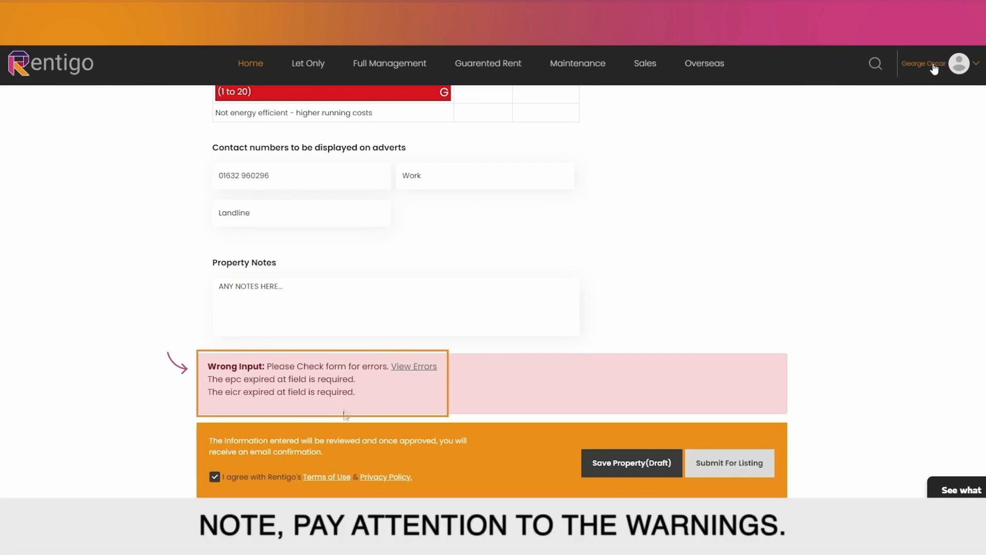
# Step: Set EICR expiry to 01/15/2025 and EPC expiry to 01/12/2025, then resubmit
pyautogui.scroll(20, 414, 388)
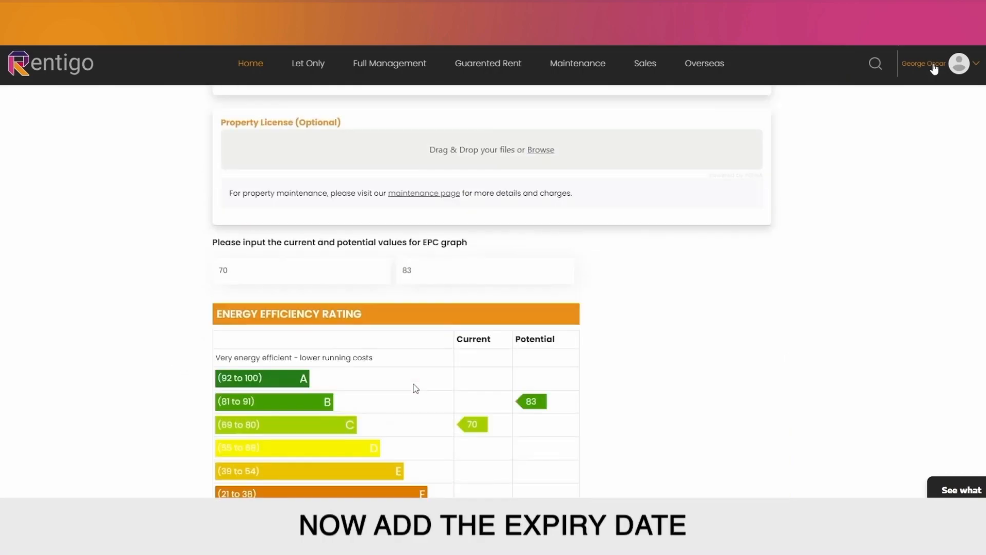
pyautogui.click(615, 272)
pyautogui.scroll(-1, 616, 272)
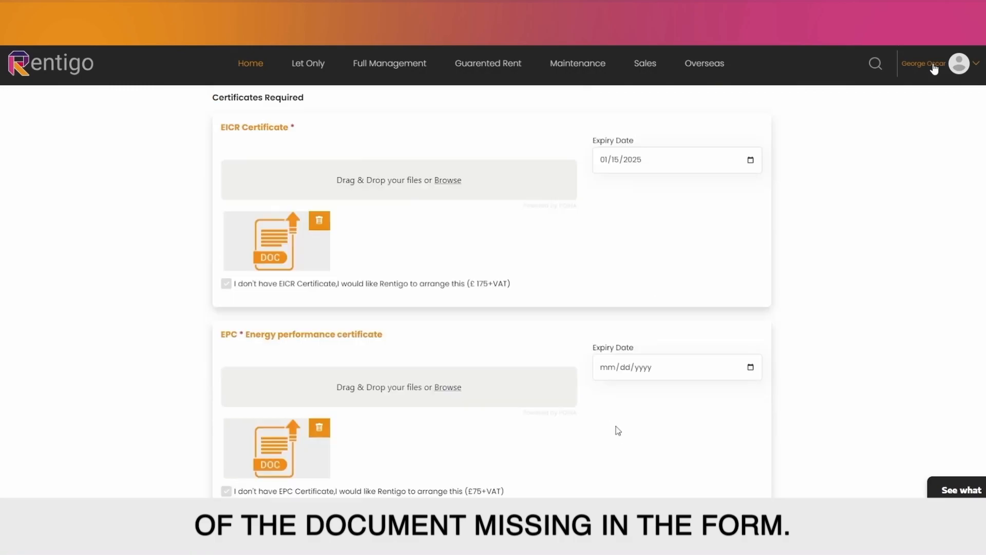
pyautogui.click(615, 426)
pyautogui.scroll(-15, 681, 421)
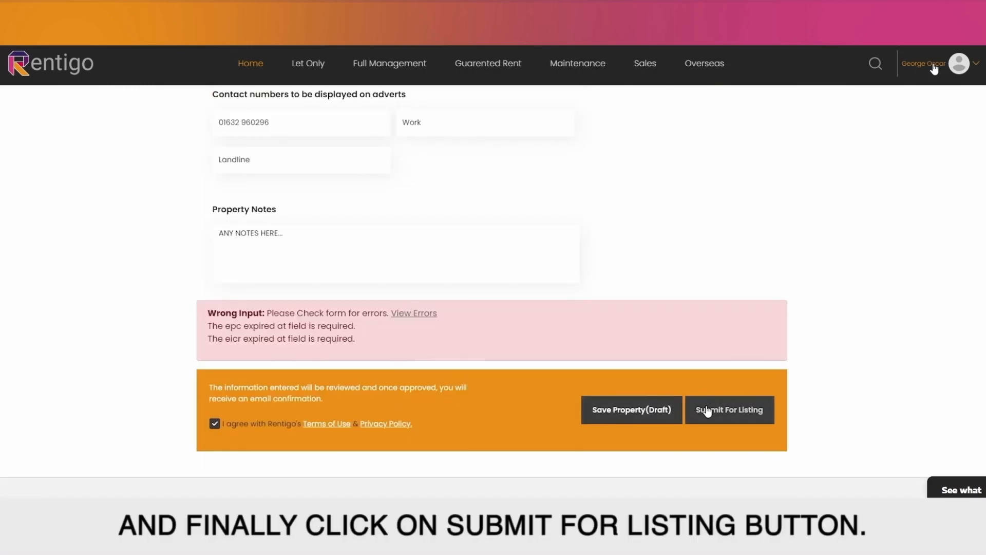
pyautogui.click(704, 409)
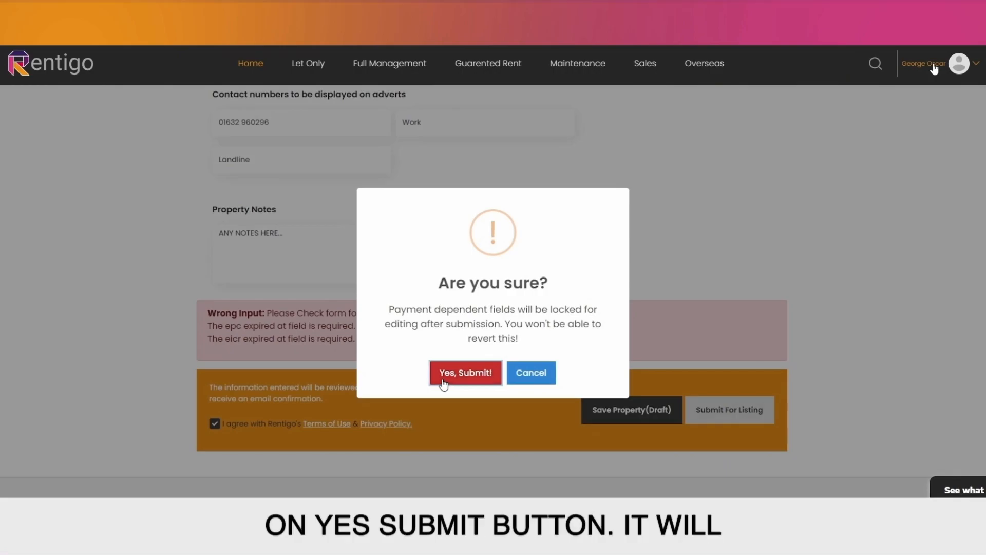
# Step: Confirm 'Yes, Submit!' to proceed to payment for the £718.8 Gold order
pyautogui.click(443, 381)
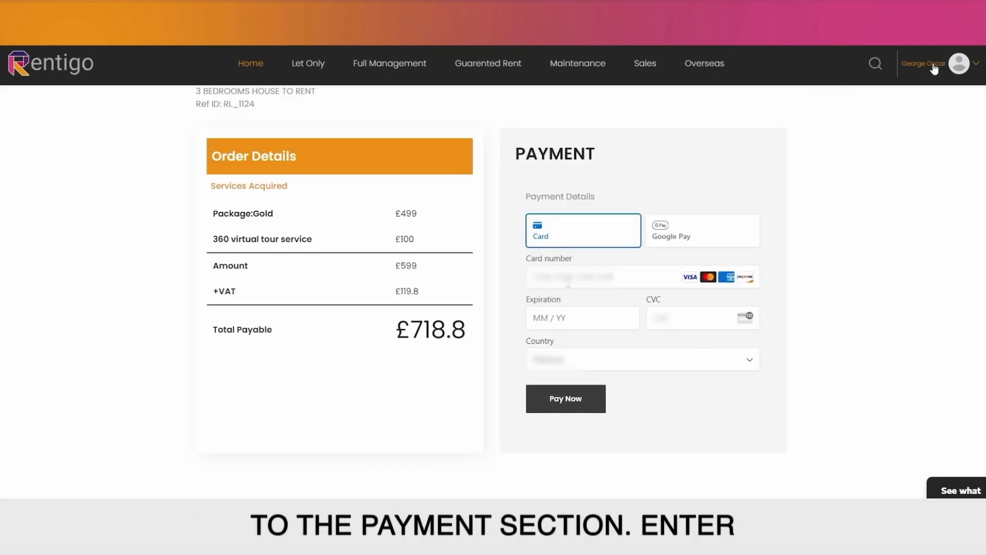
# Step: Enter the card number and expiry date, then submit the £718.8 Gold package payment
pyautogui.click(568, 278)
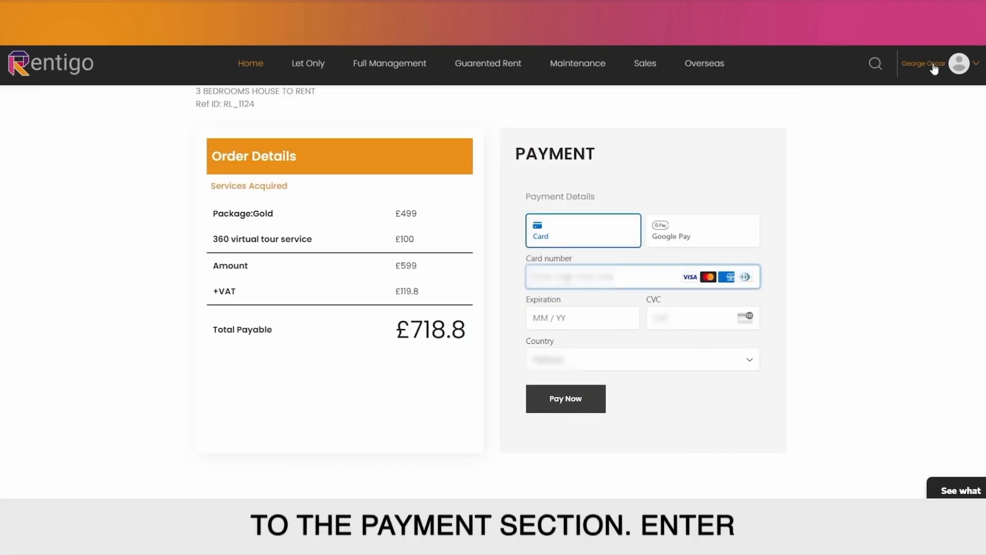
pyautogui.write('42424242424242420225')
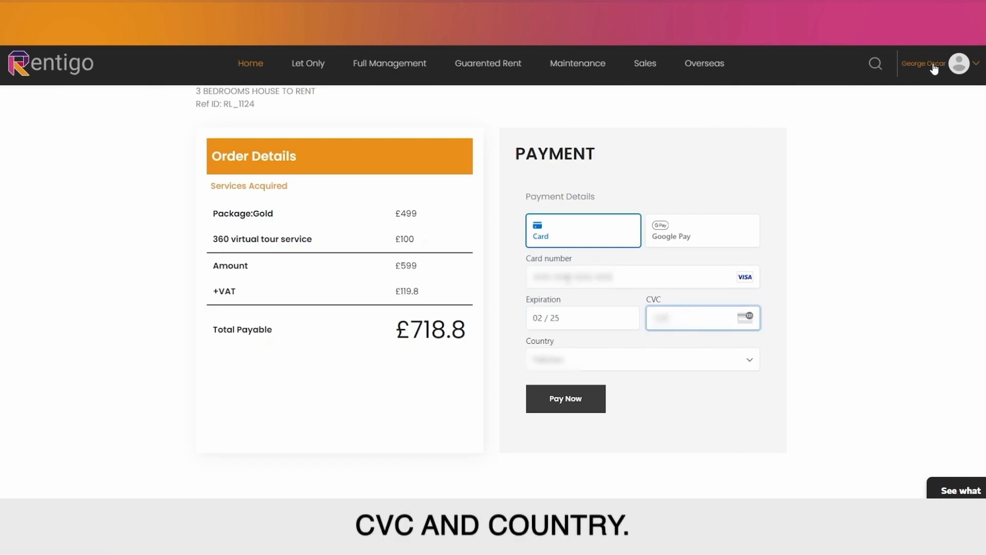
pyautogui.click(590, 407)
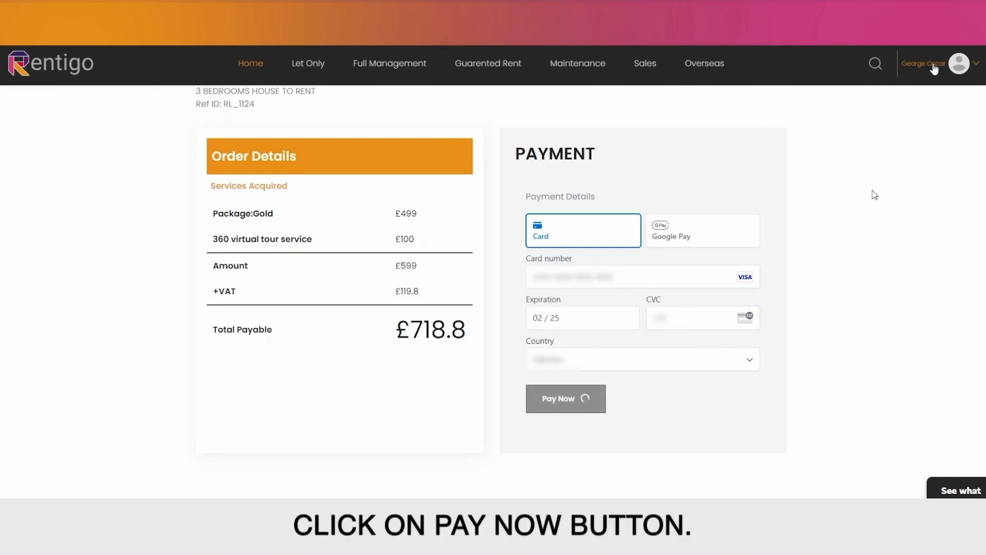